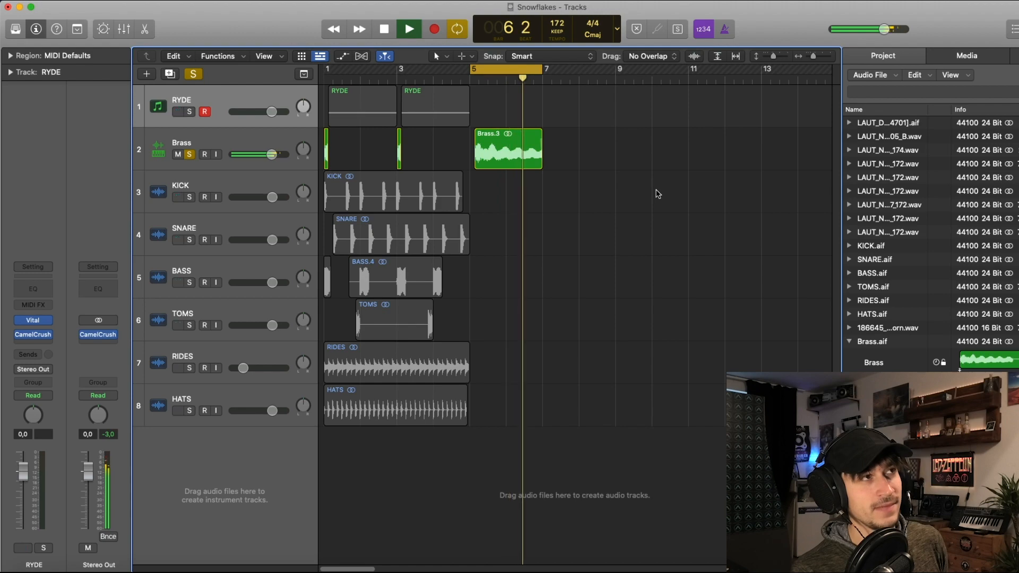
Step: Play the four-bar loop with the Brass track muted and the RYDE track audible, and finish by unmuting Brass
key("space")
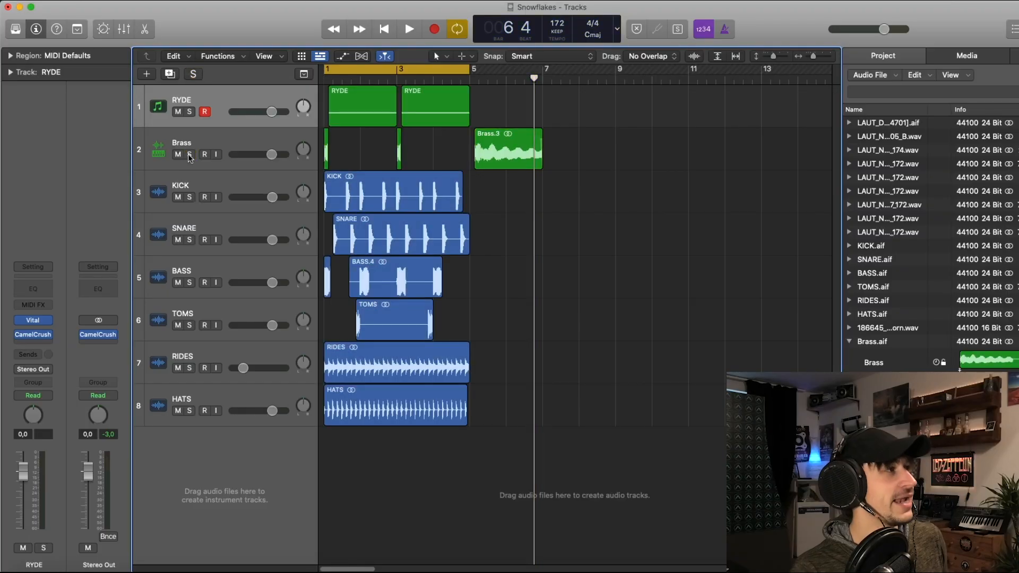
left_click(178, 155)
left_click(202, 103)
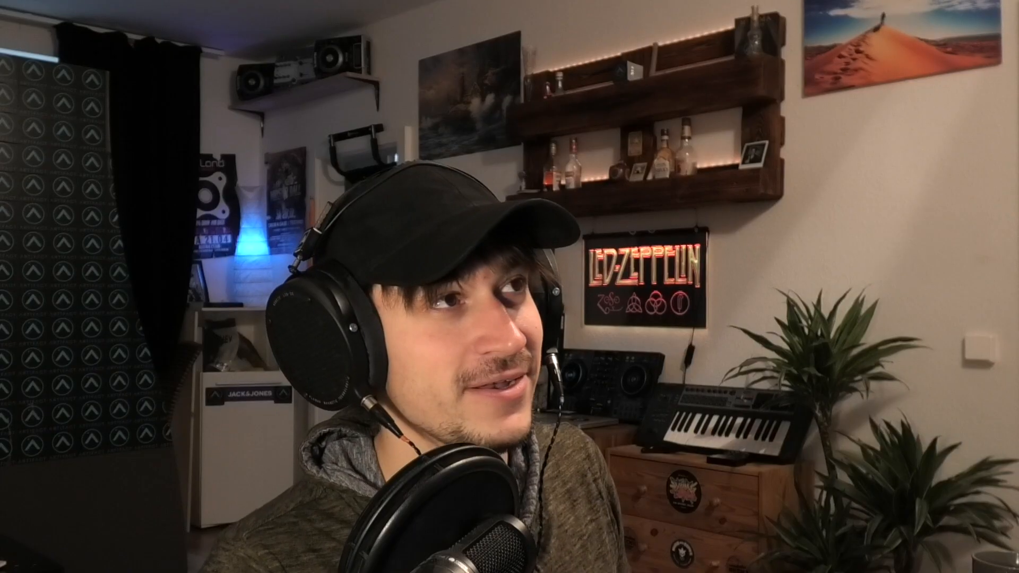
key("space")
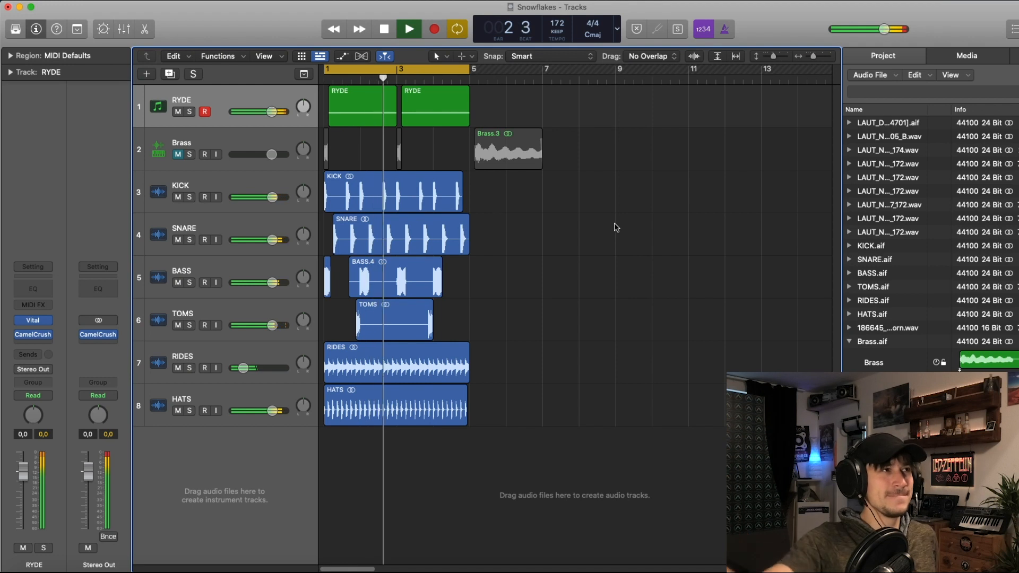
left_click(180, 155)
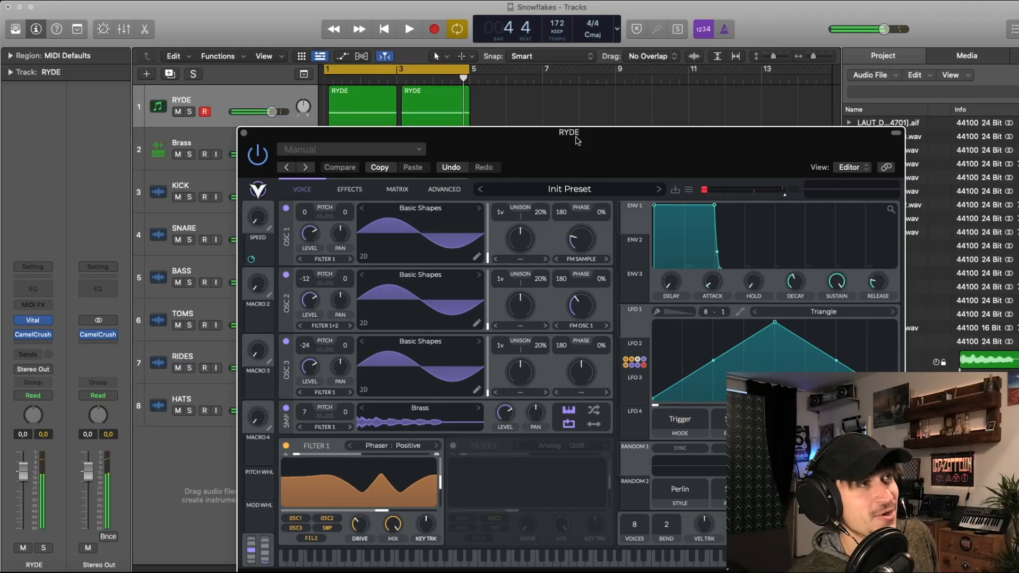
Step: Move the Vital plug-in window clear of the lower part of the project and solo the RYDE track
left_click_drag(578, 140, 480, 98)
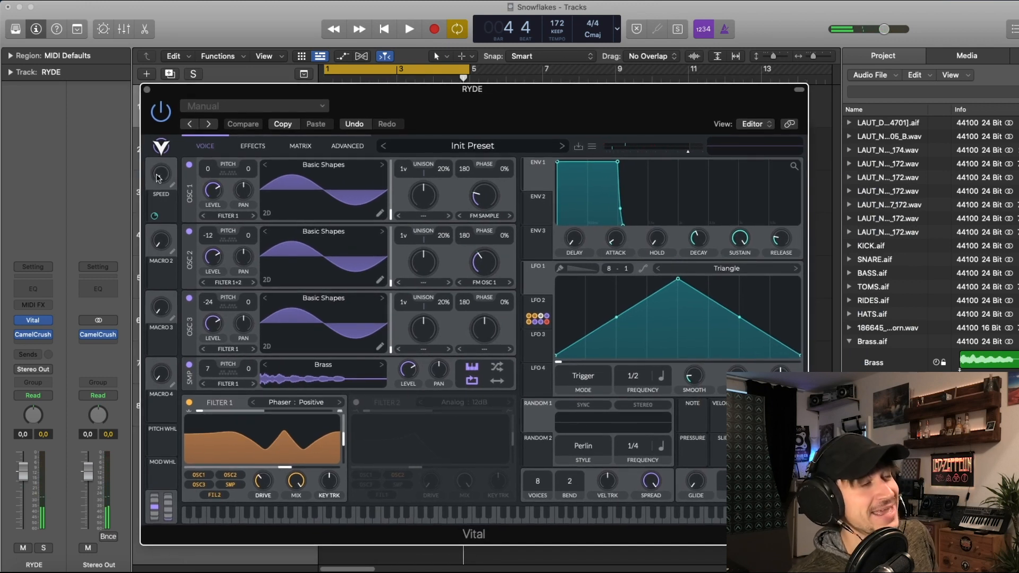
left_click_drag(259, 90, 249, 80)
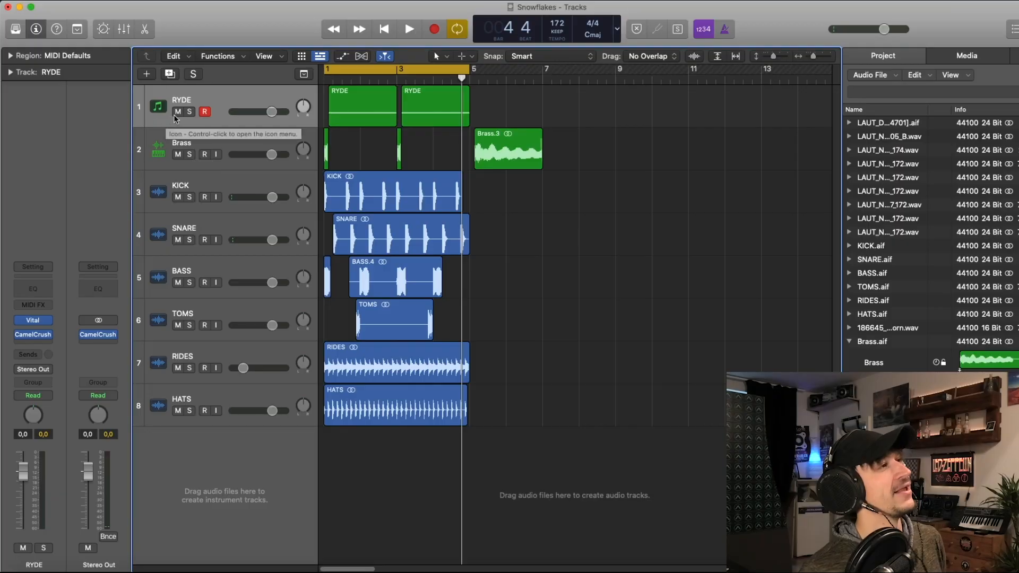
left_click(189, 112)
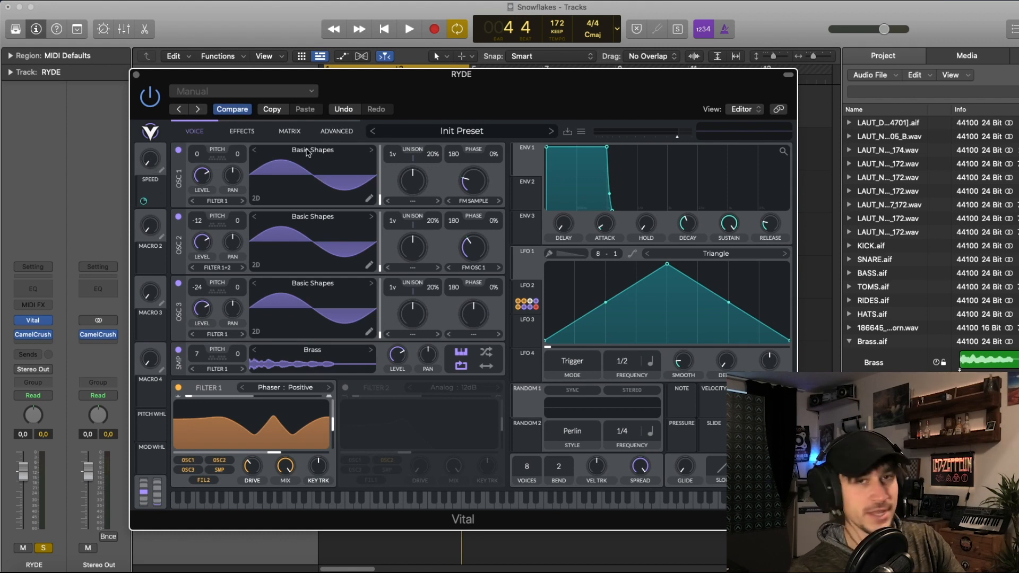
Step: Reorder Vital's effects chain so that Distortion and EQ come directly after the Compressor, ahead of Delay
left_click(242, 134)
left_click_drag(201, 302, 200, 290)
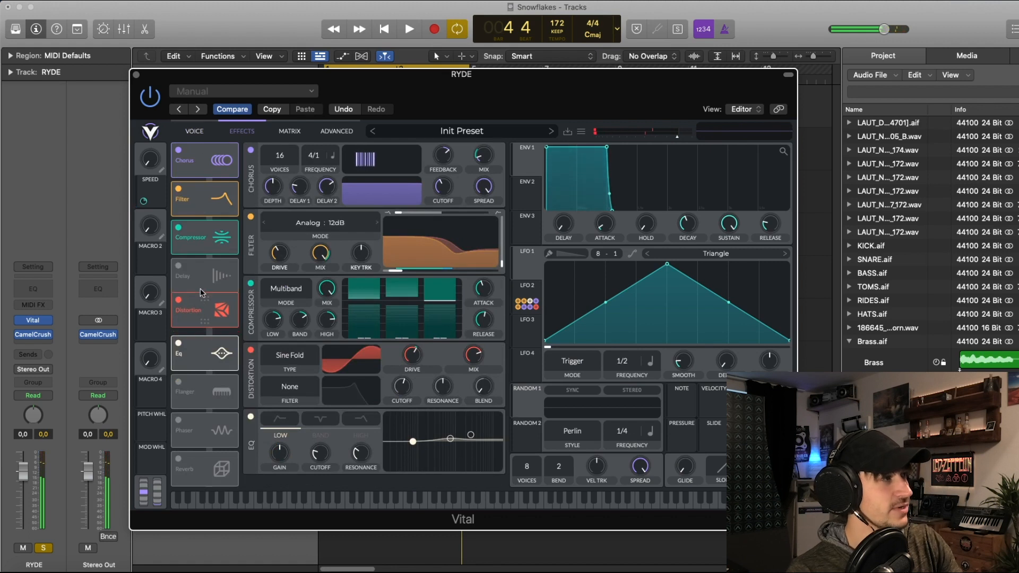
left_click_drag(205, 347, 206, 314)
Step: Switch off the EQ, Distortion, Compressor, Filter and Chorus effects in Vital
left_click(178, 304)
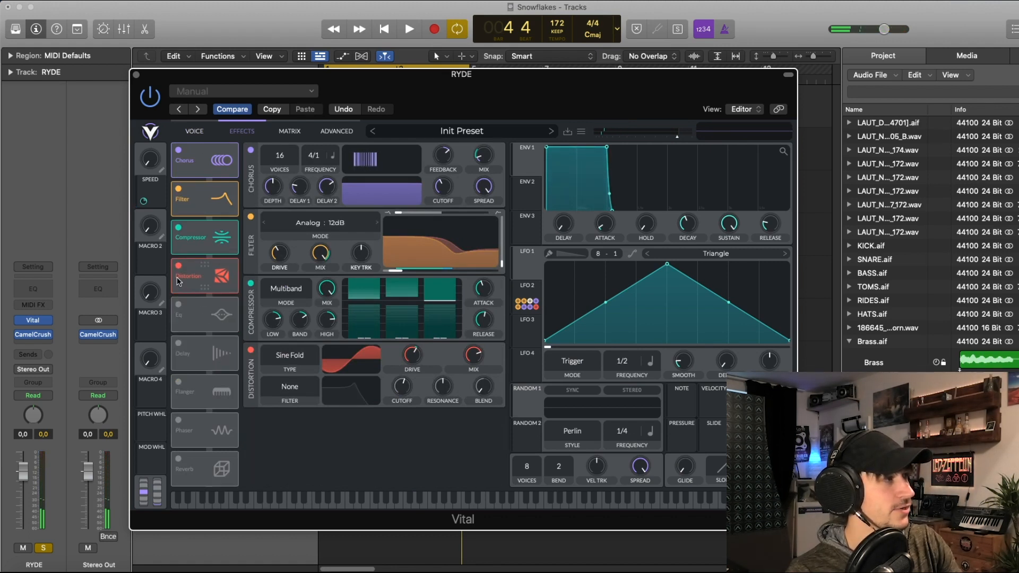
left_click(178, 265)
left_click(178, 228)
left_click(178, 188)
left_click(178, 150)
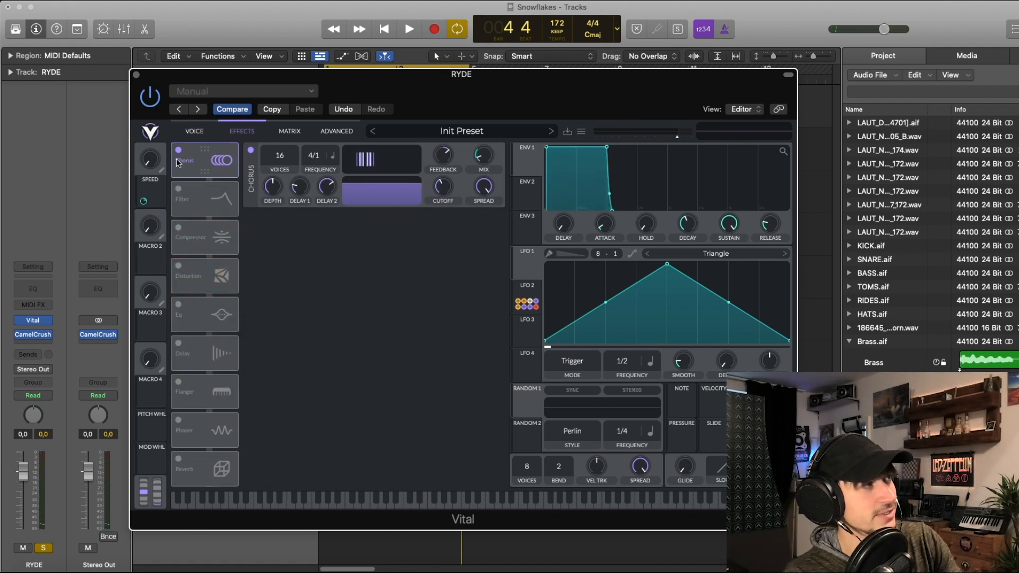
Step: Turn off oscillators 3, 2 and 1 and Filter 1 so that only the Brass sample plays
left_click(194, 131)
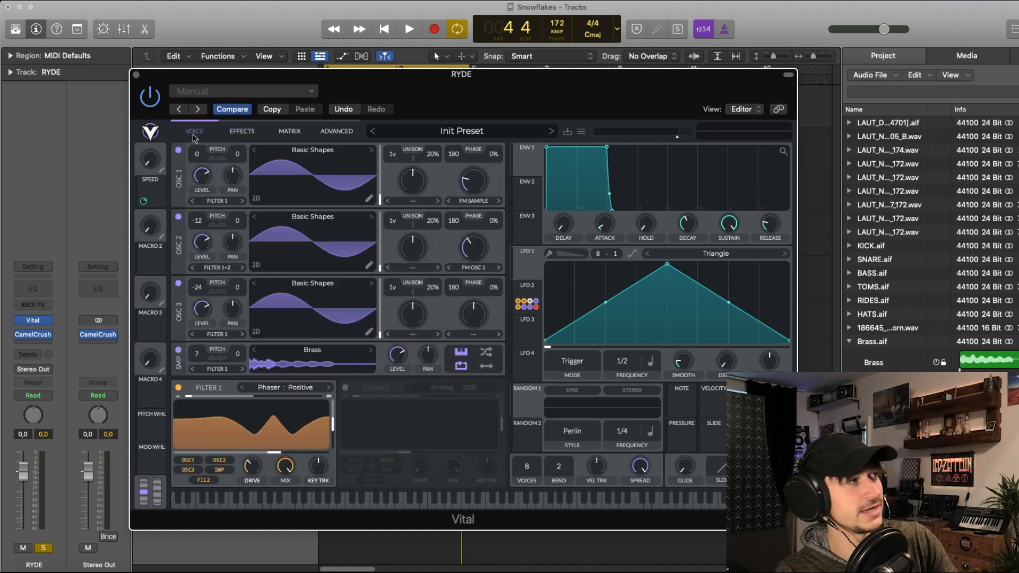
left_click(178, 283)
left_click(178, 217)
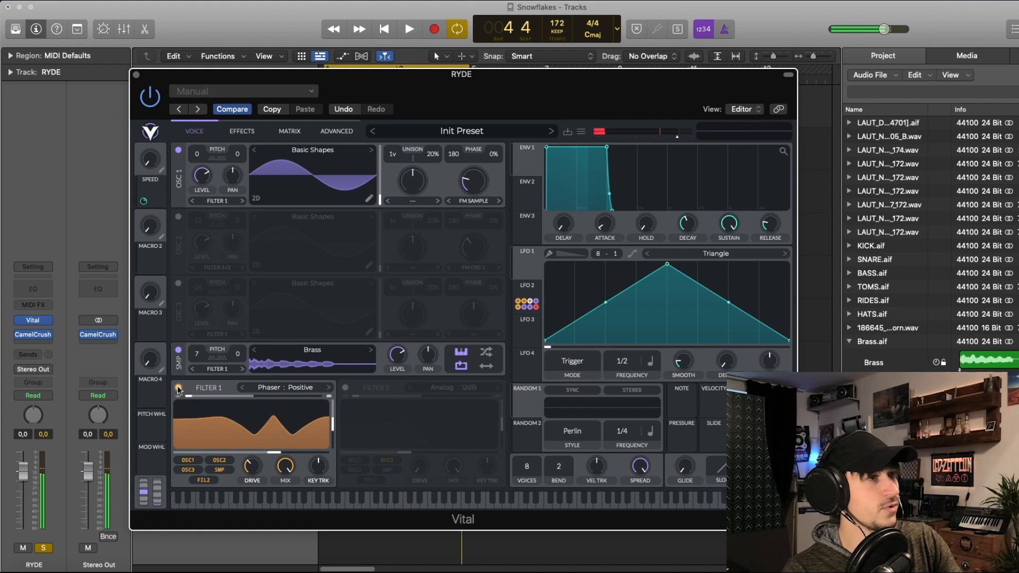
left_click(178, 150)
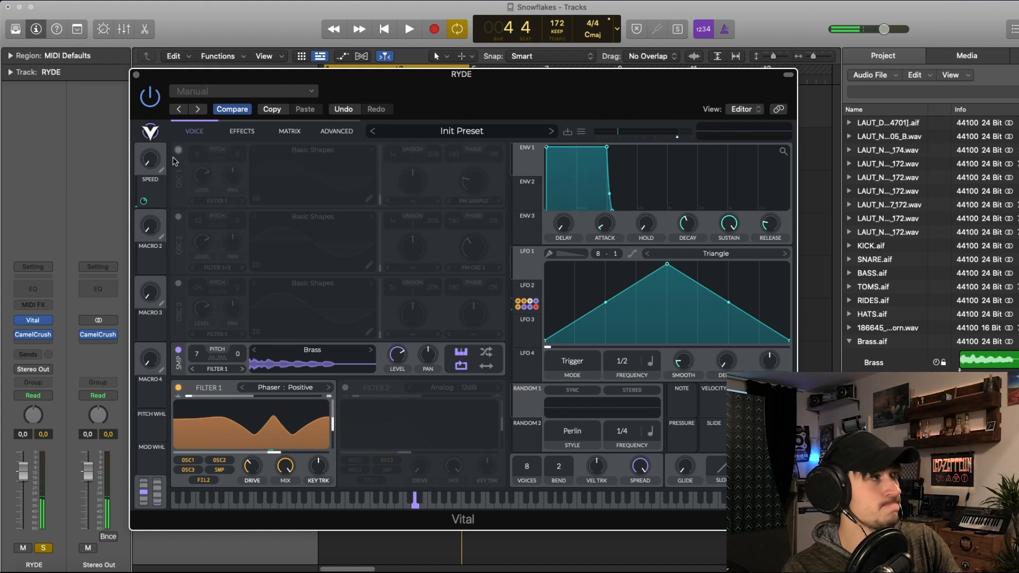
left_click(178, 387)
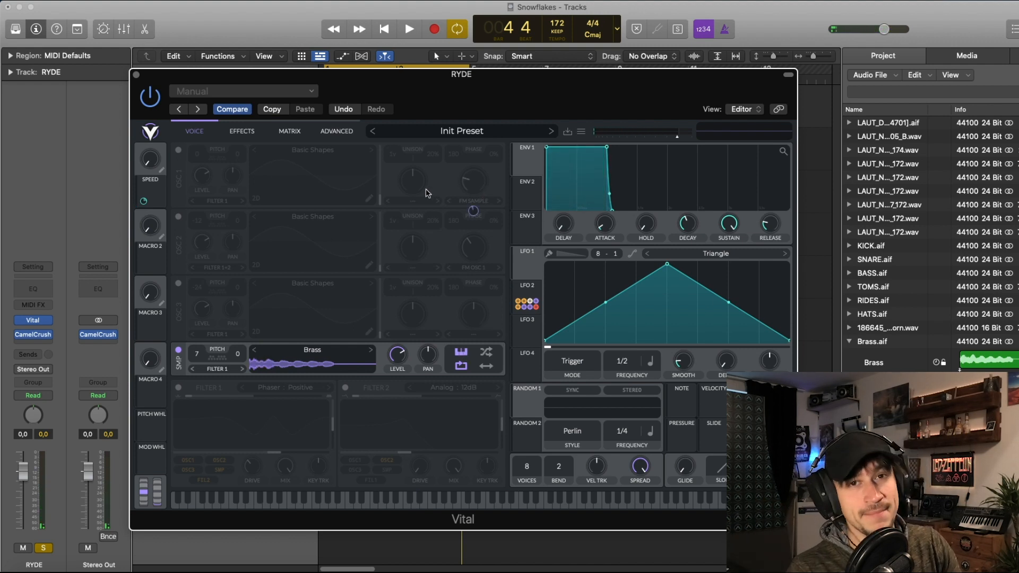
Step: Re-enable oscillators 1, 2 and 3 and Filter 1 one by one, showing LFO 2 after oscillator 2
left_click(179, 151)
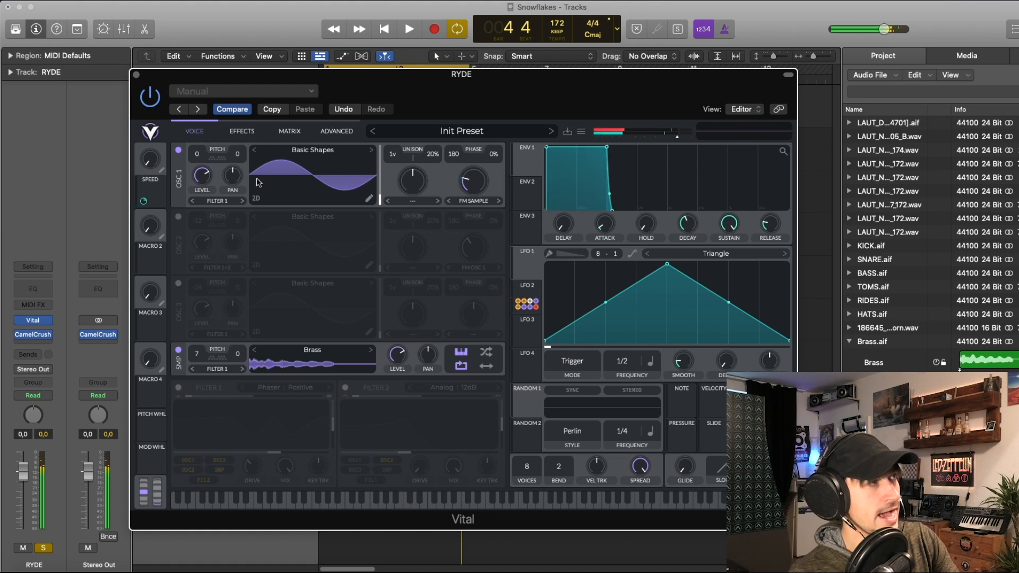
left_click(178, 217)
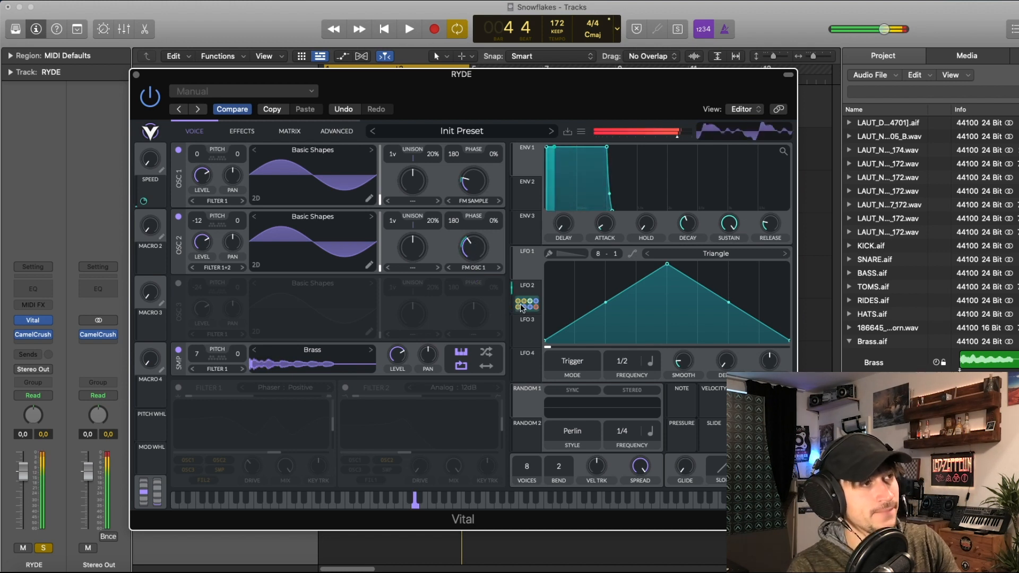
left_click(527, 290)
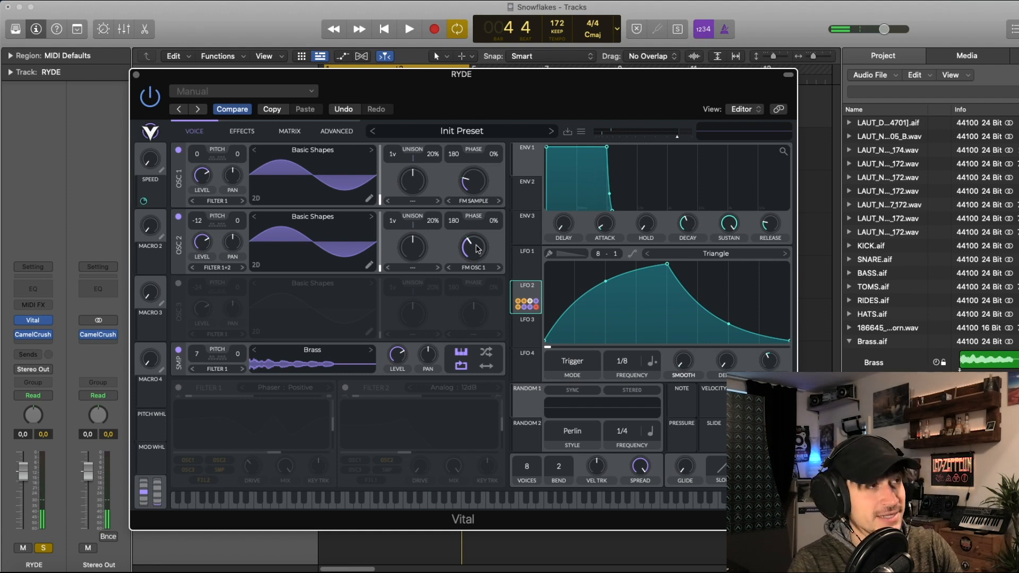
left_click(179, 284)
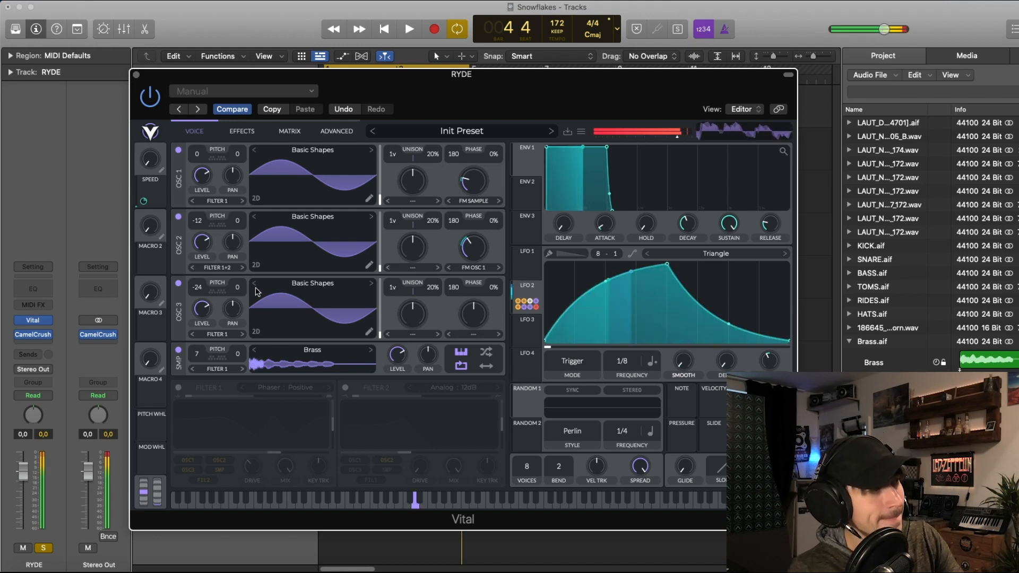
left_click(179, 388)
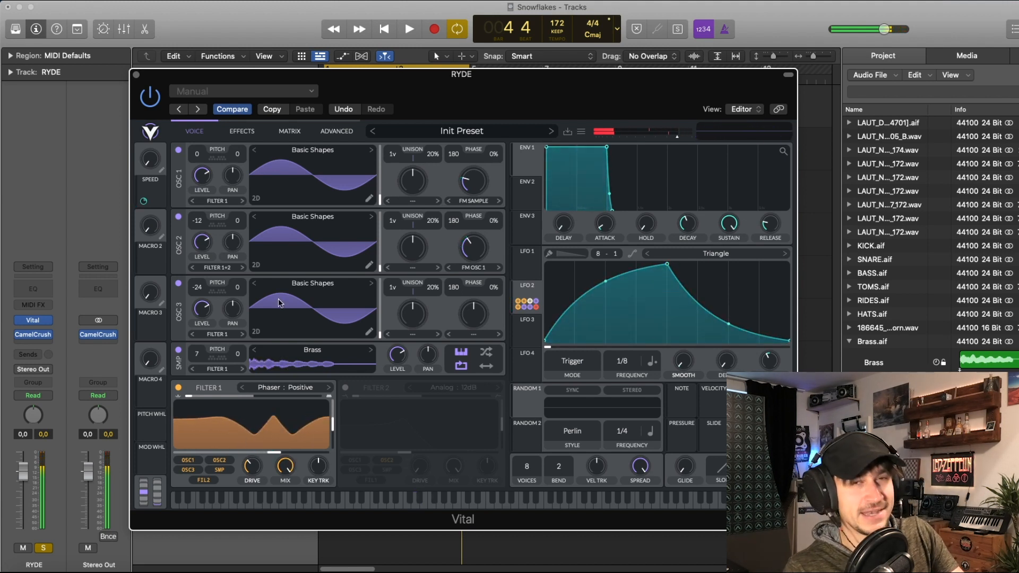
Step: Re-enable the Chorus, Filter, Compressor, Distortion and EQ effects in Vital one after another
left_click(242, 132)
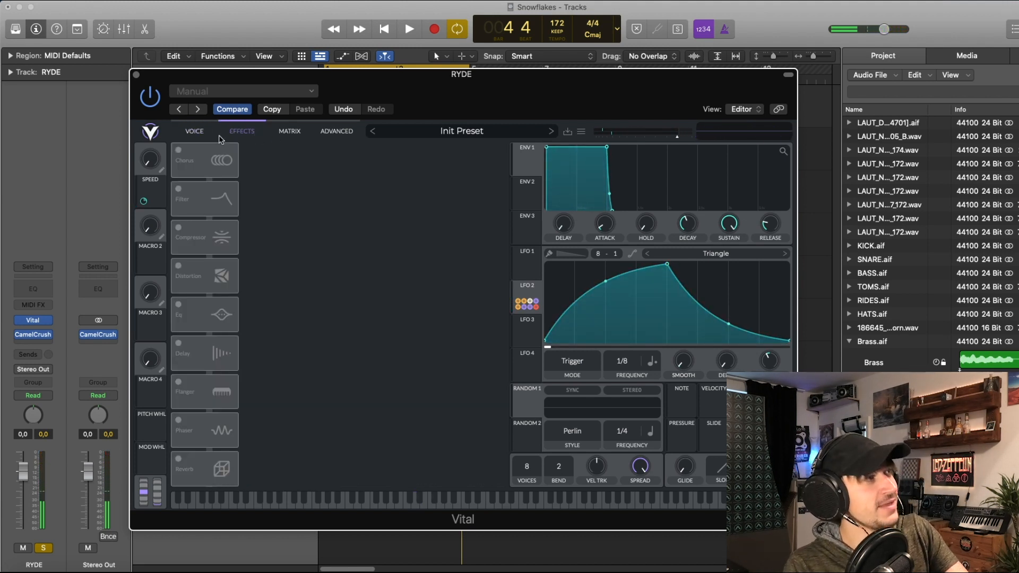
left_click(180, 155)
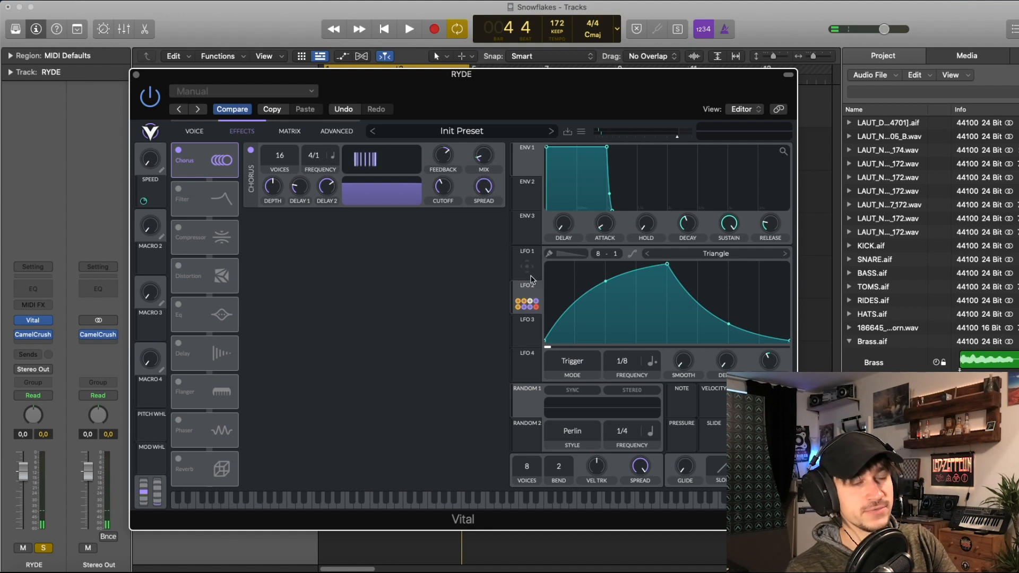
left_click(178, 189)
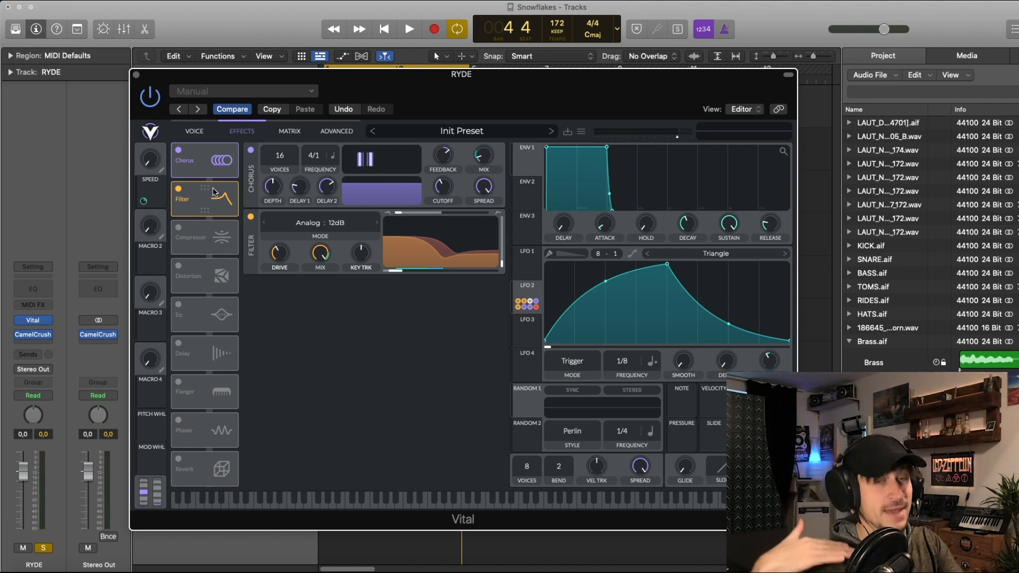
left_click(177, 226)
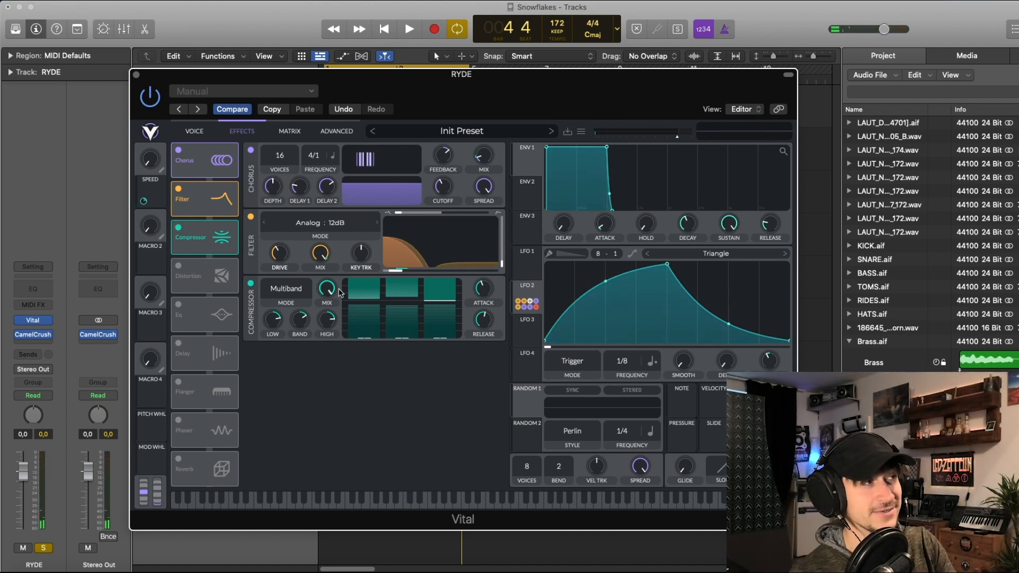
left_click(181, 264)
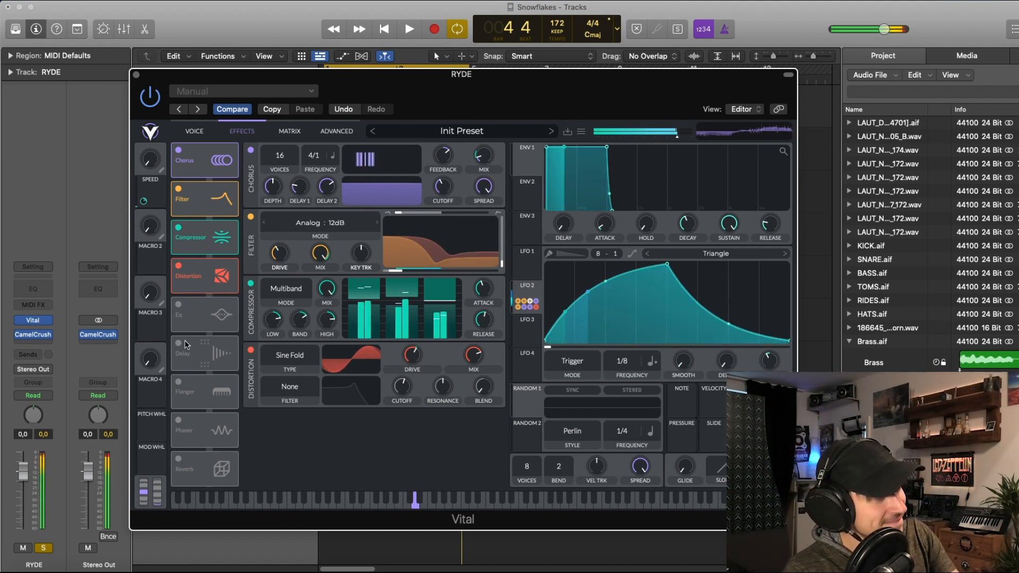
left_click(179, 306)
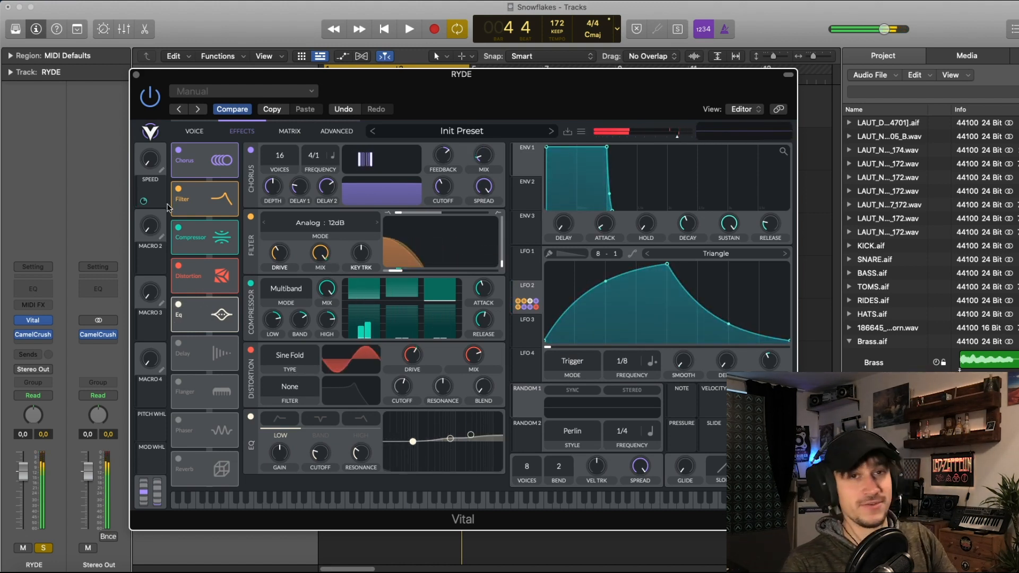
Step: Close the Vital window, unsolo the RYDE track and play the full loop
left_click(136, 75)
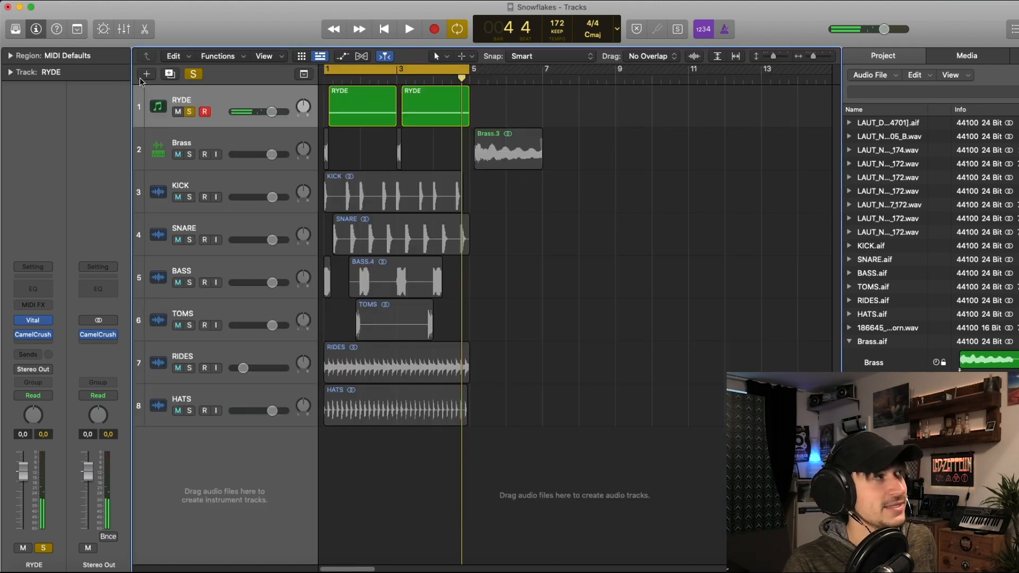
left_click(190, 112)
key("space")
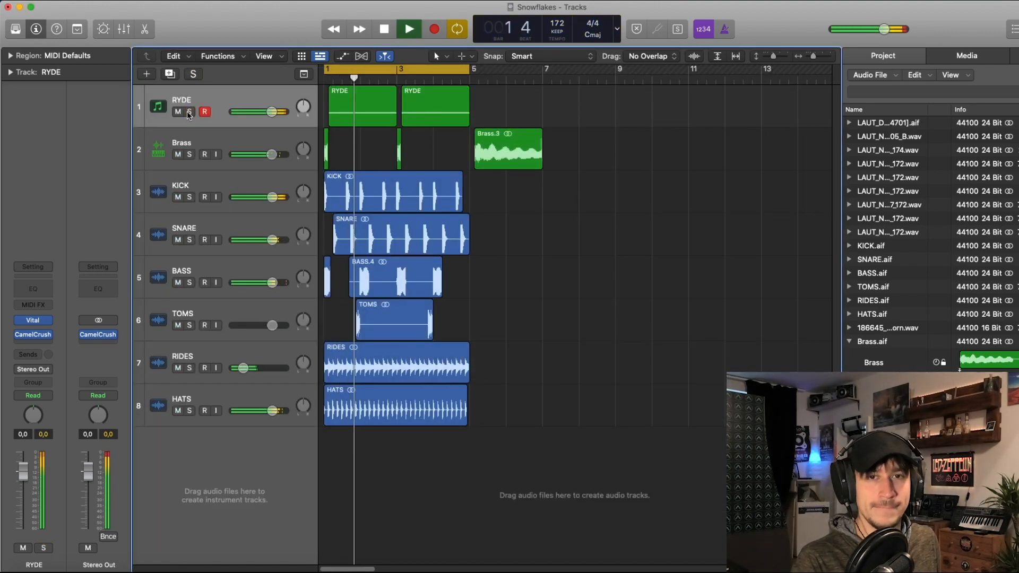